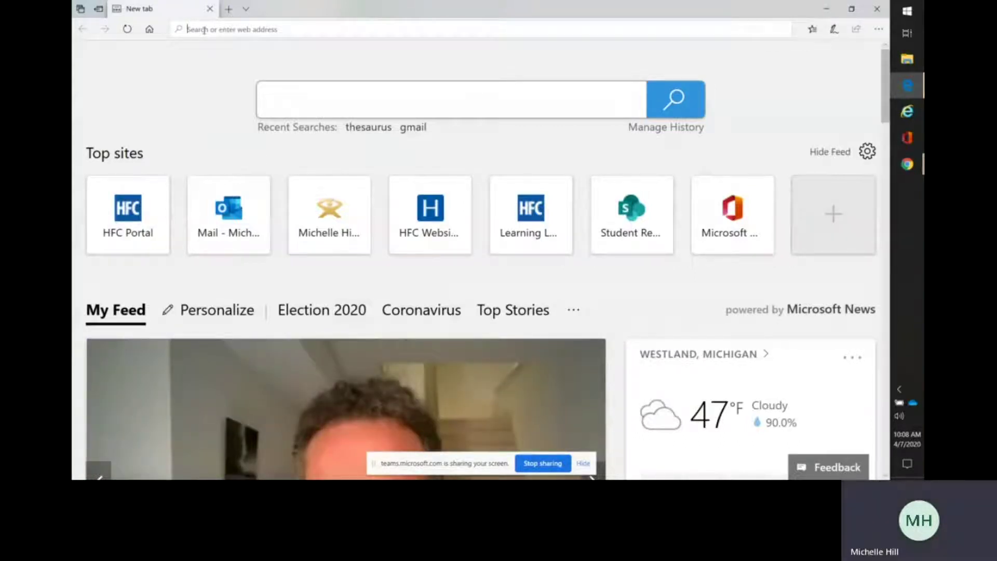
Go to the hfcc.edu/learnlab page and scroll down to its Tutoring Appointments link.
type("hfcc")
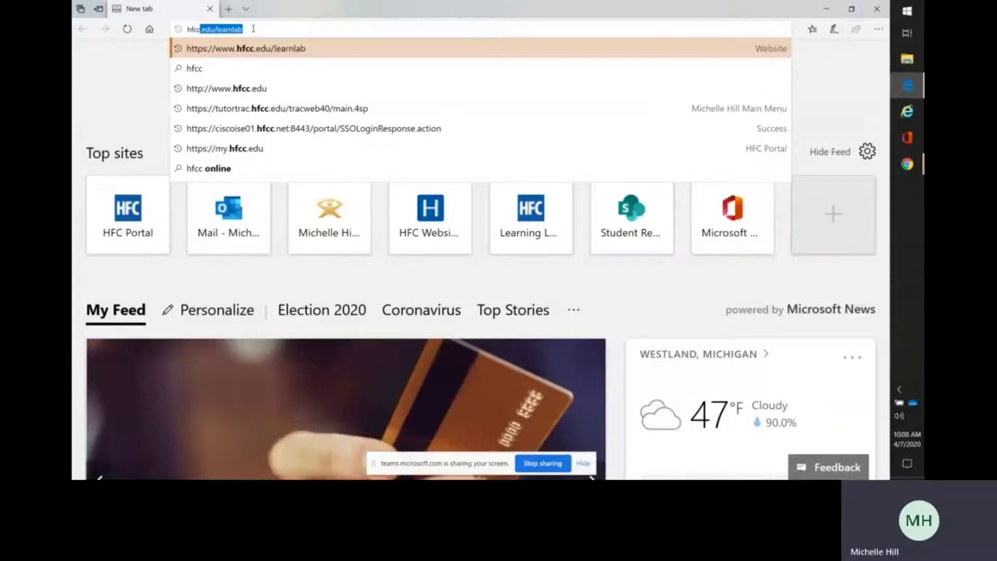
key("Return")
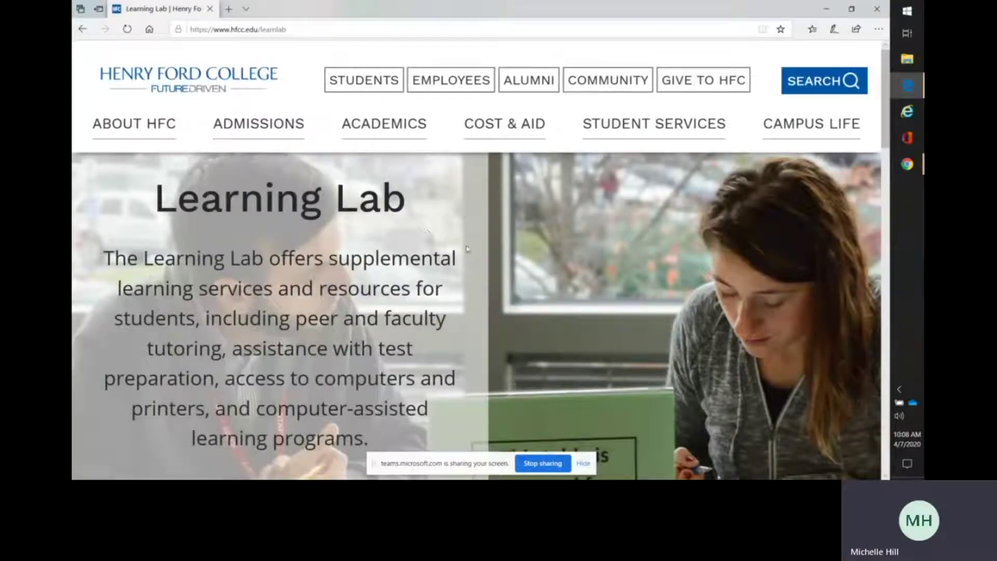
scroll(467, 250, "down", 3)
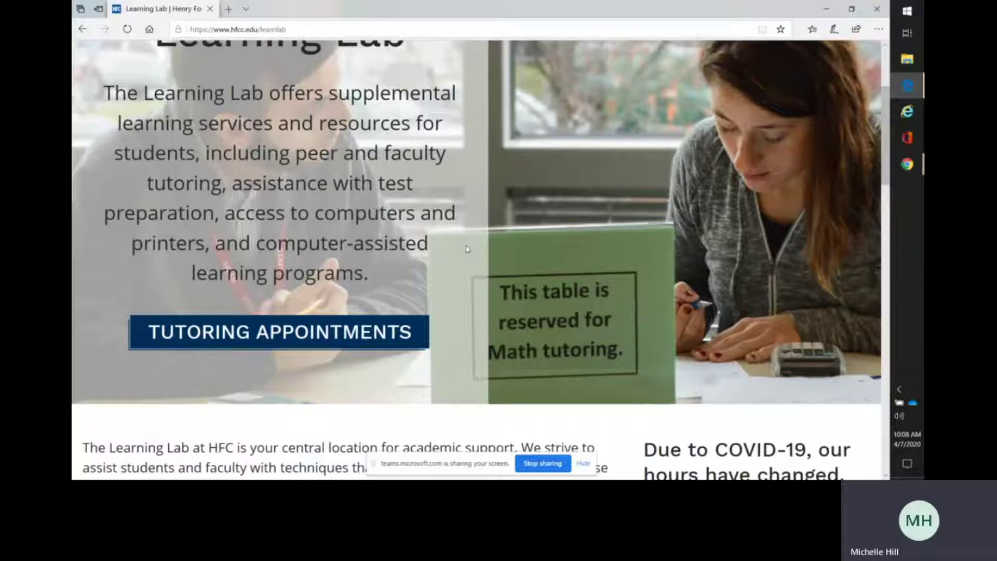
Open Tutoring Appointments and expand the 'Signing up for in-person (face-to-face) tutoring' section.
left_click(262, 331)
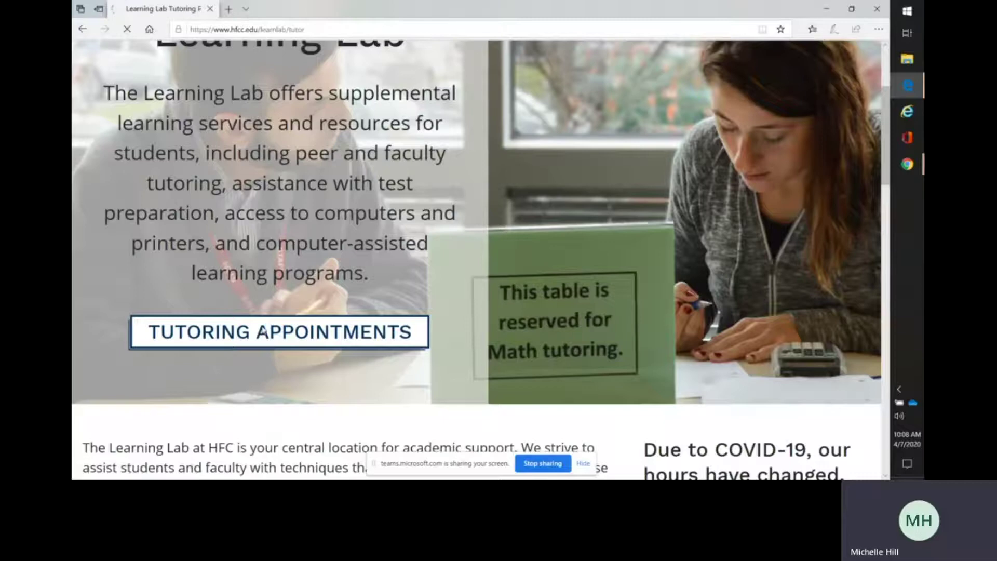
scroll(262, 330, "down", 10)
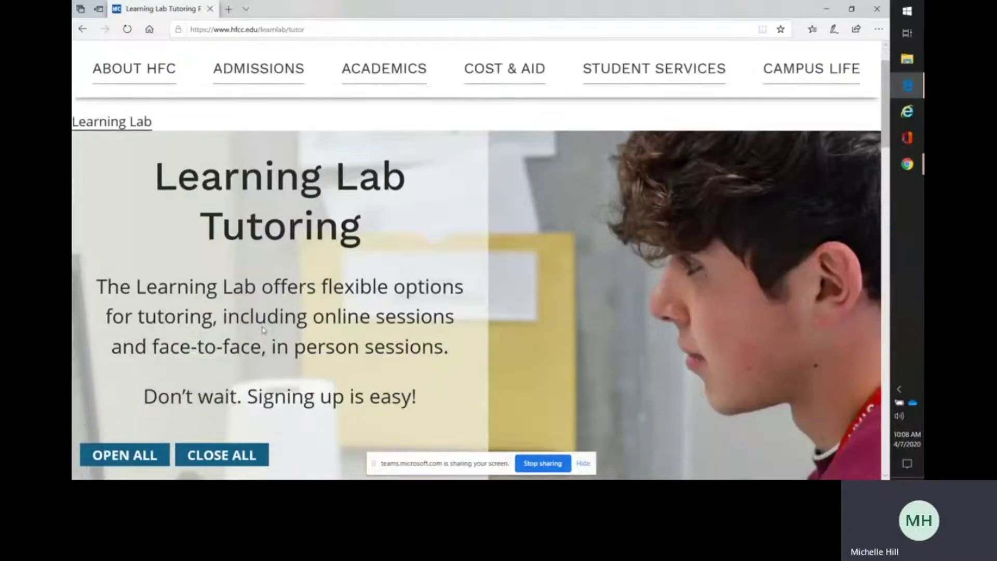
scroll(263, 330, "down", 10)
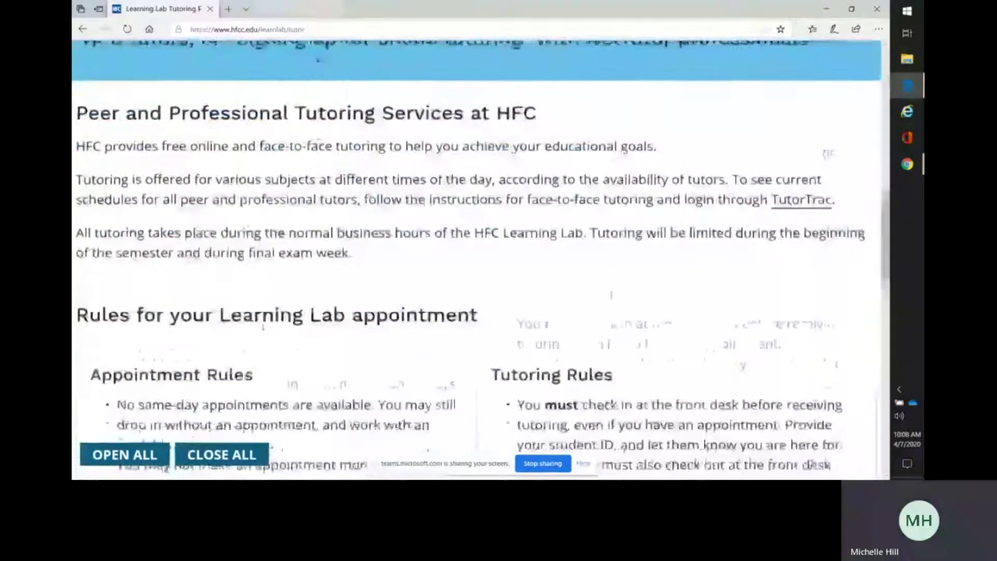
scroll(262, 330, "down", 2)
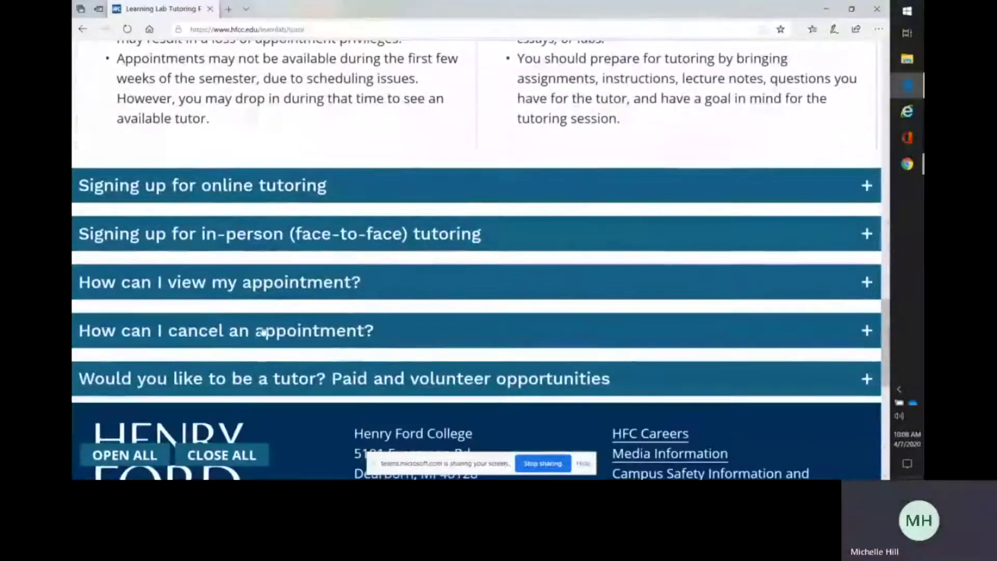
left_click(500, 237)
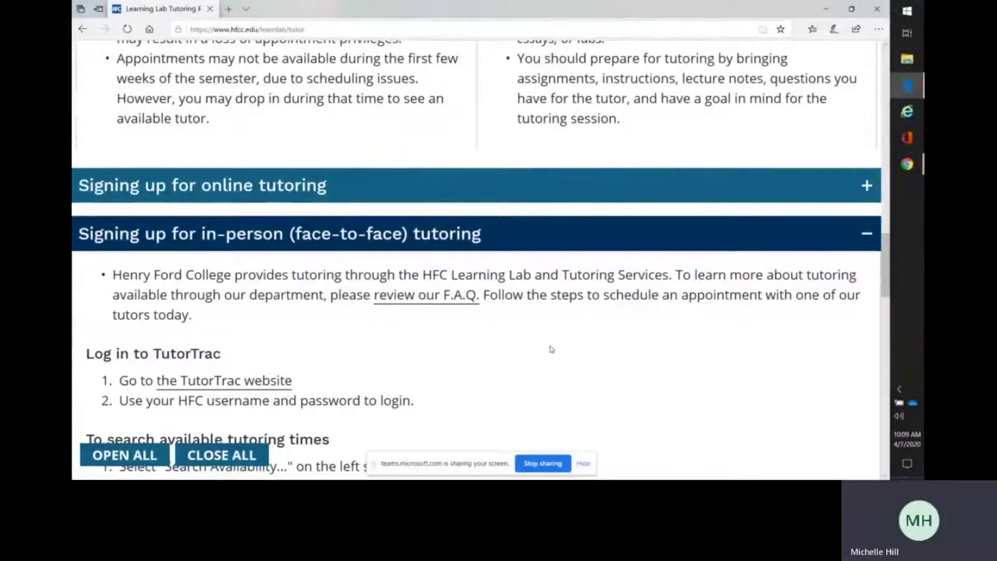
scroll(552, 349, "down", 1)
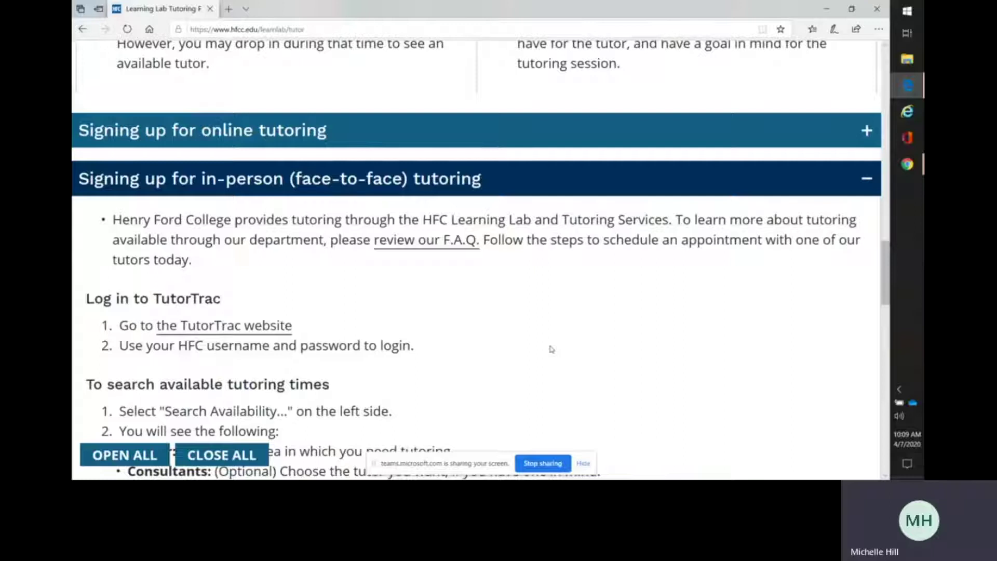
Follow the TutorTrac website link and log in with the HFC username and password.
left_click(239, 328)
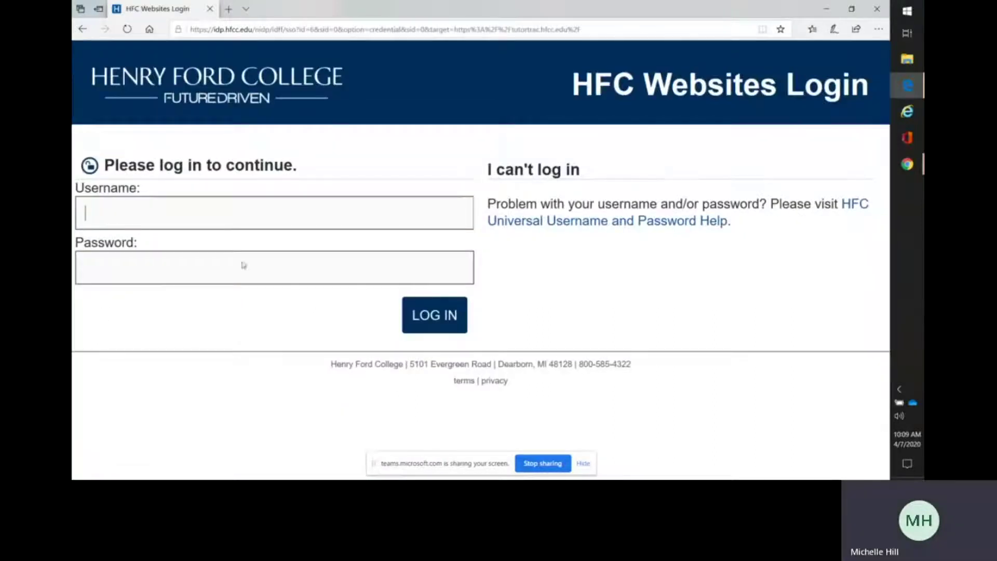
key("Tab")
type("•••••••")
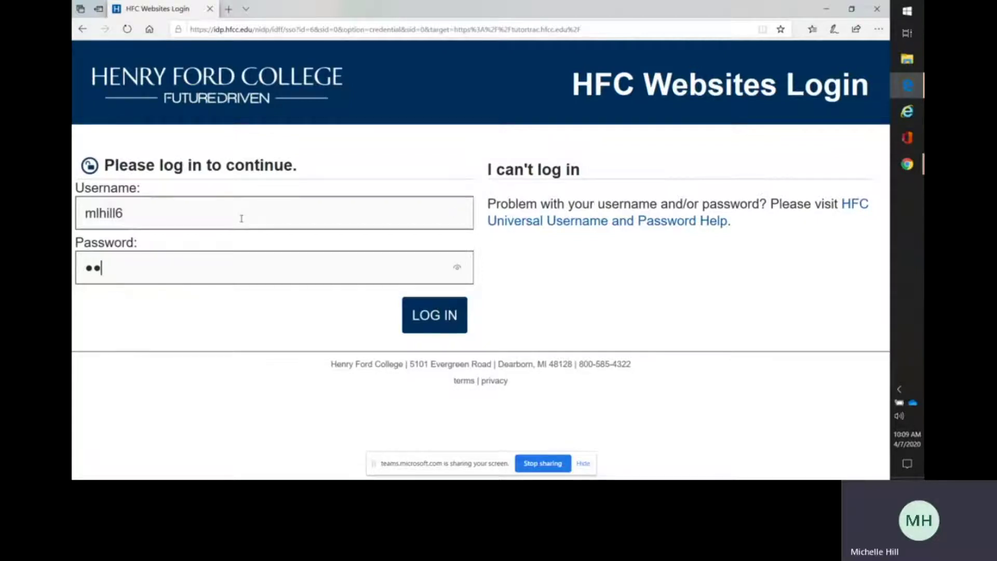
type("••••••")
key("Return")
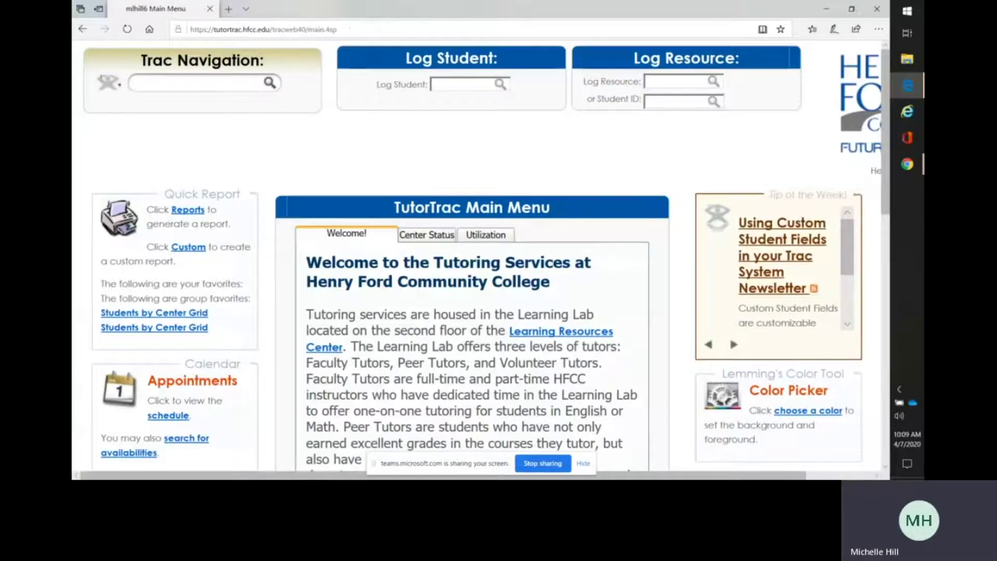
Choose 'Switch to Student Profile...' from the Trac Navigation menu.
left_click(109, 83)
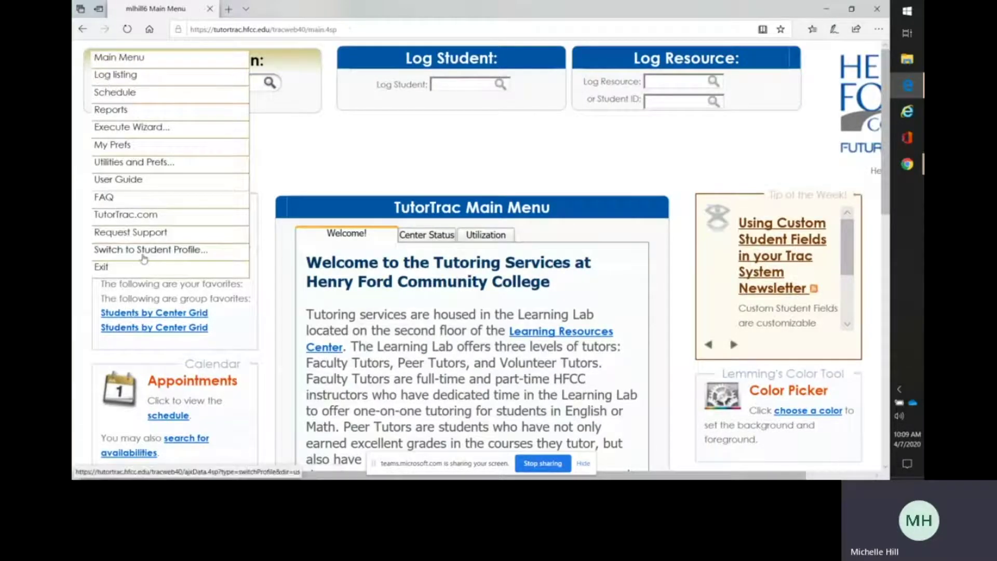
left_click(144, 257)
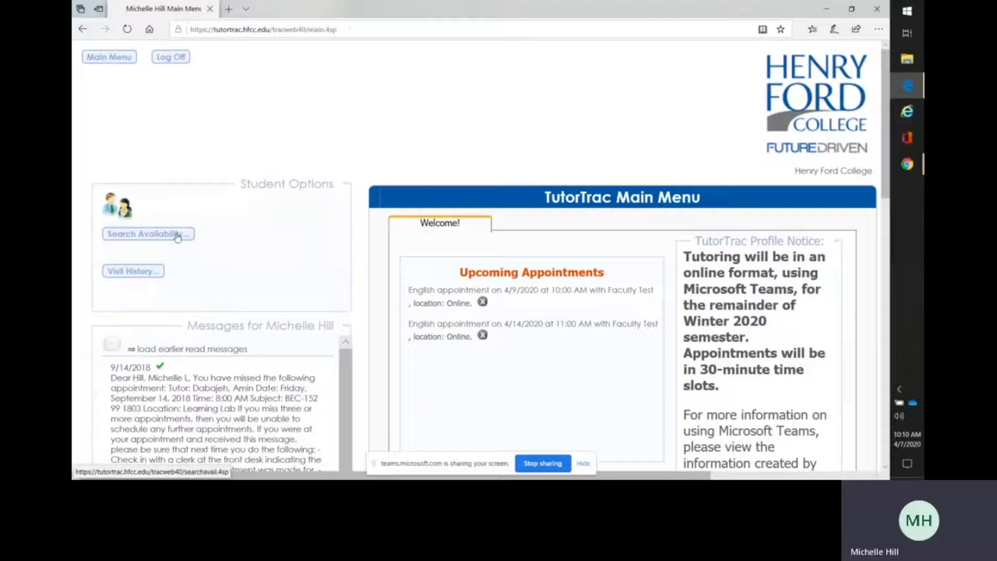
Open Search Availabilities with Center set to English for 04/07/2020–04/21/2020, leaving Consultant unselected.
left_click(177, 236)
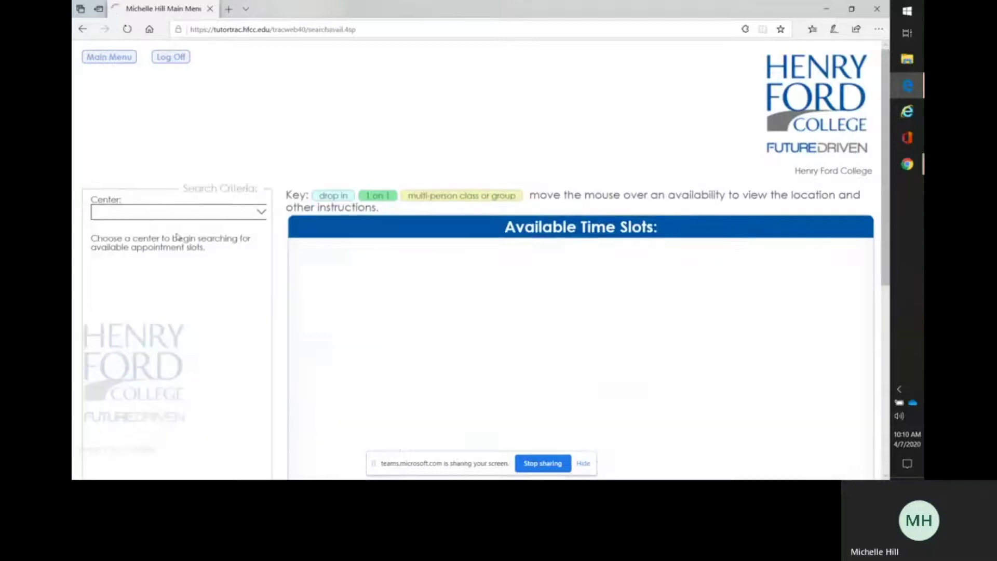
left_click(261, 212)
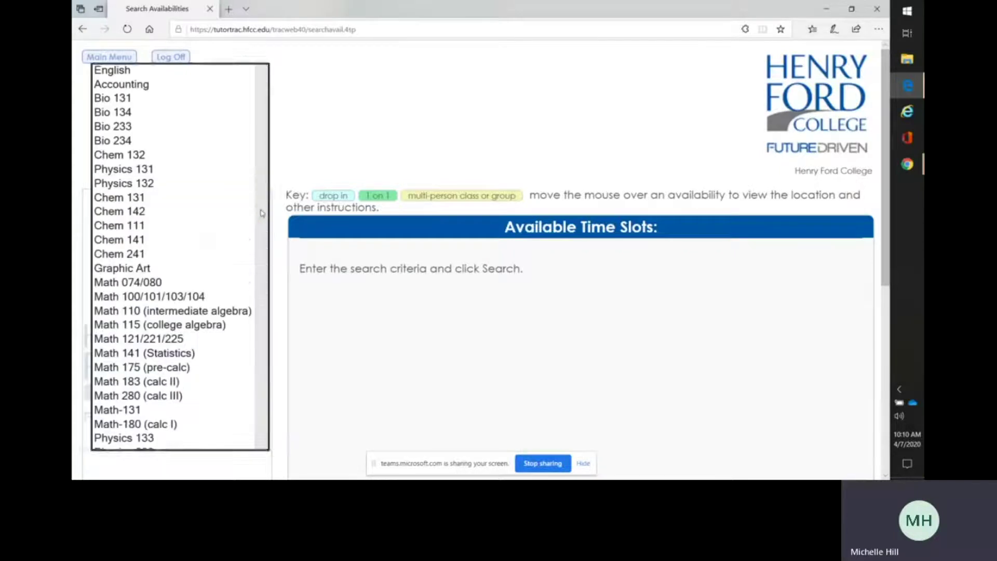
left_click(191, 73)
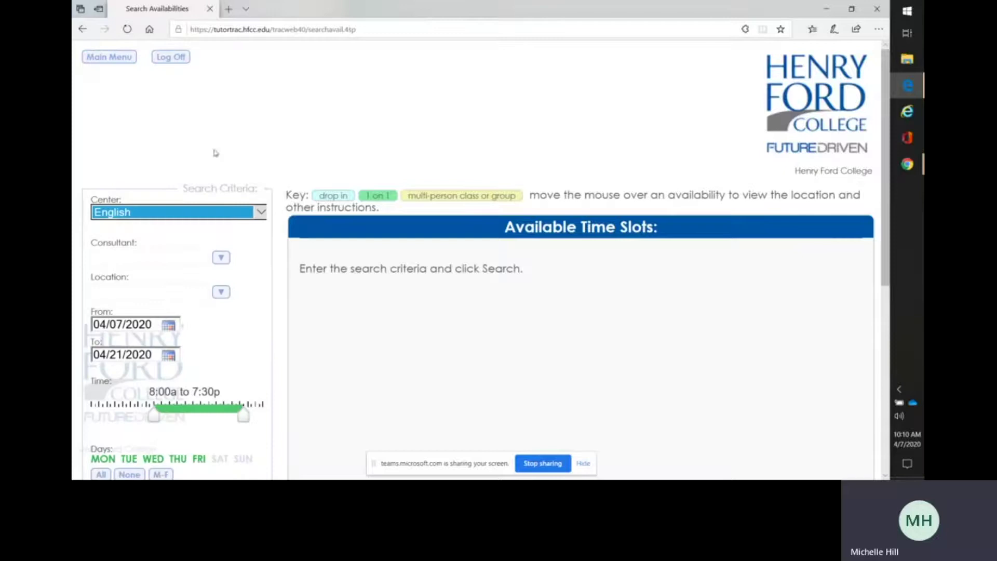
left_click(280, 219)
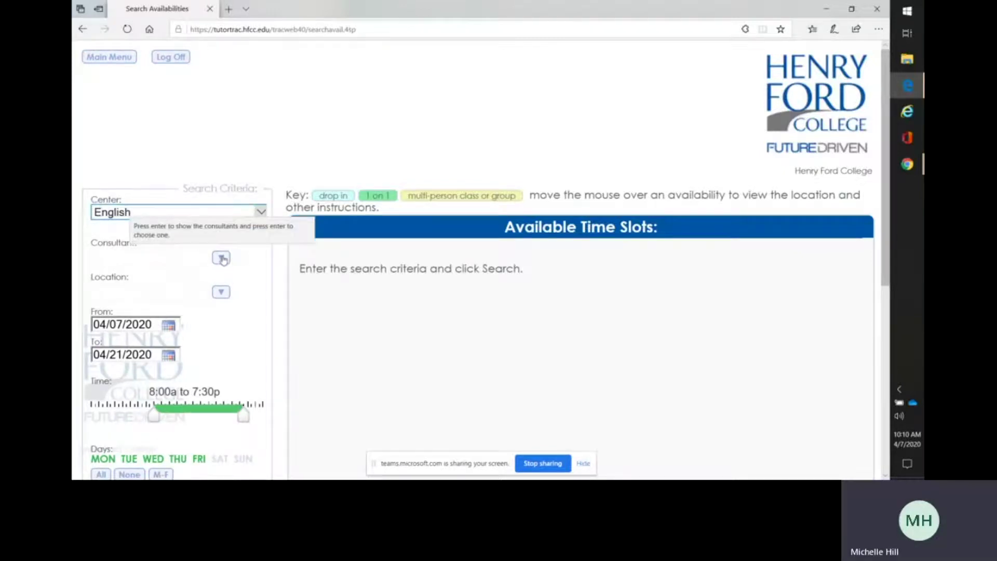
left_click(222, 259)
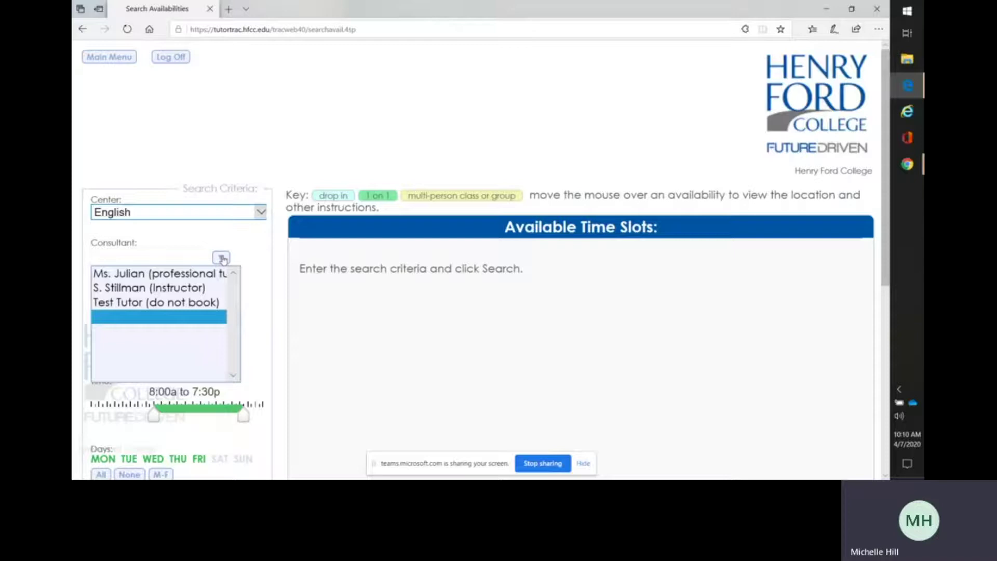
left_click(254, 261)
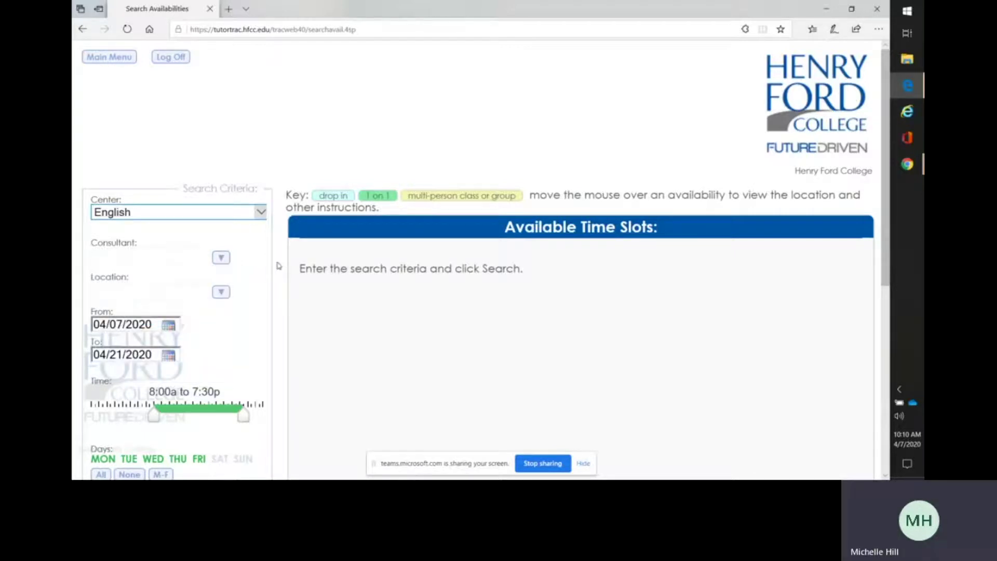
scroll(279, 266, "down", 2)
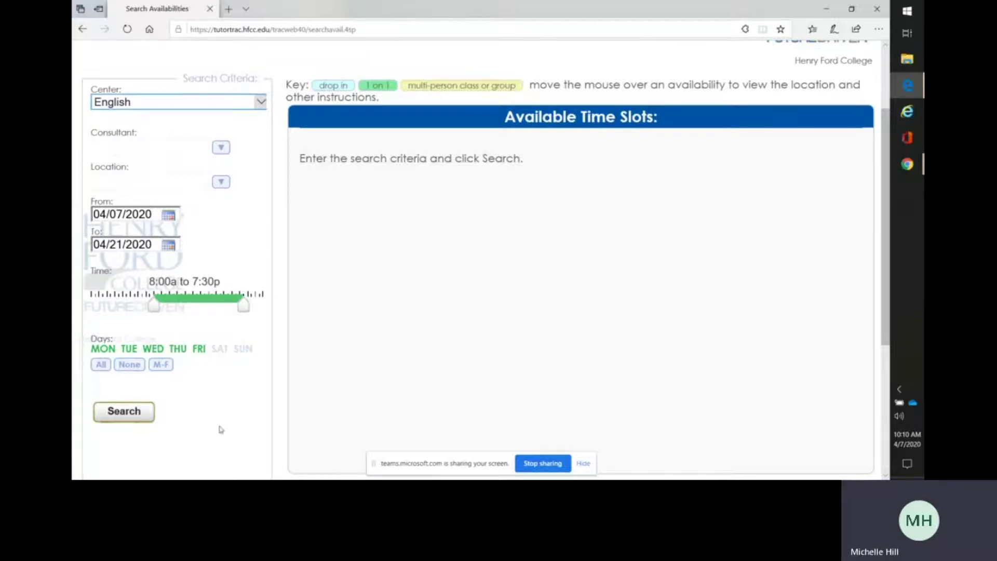
Search for English time slots and scroll the table right to show the 4/15–4/21/2020 dates.
left_click(116, 414)
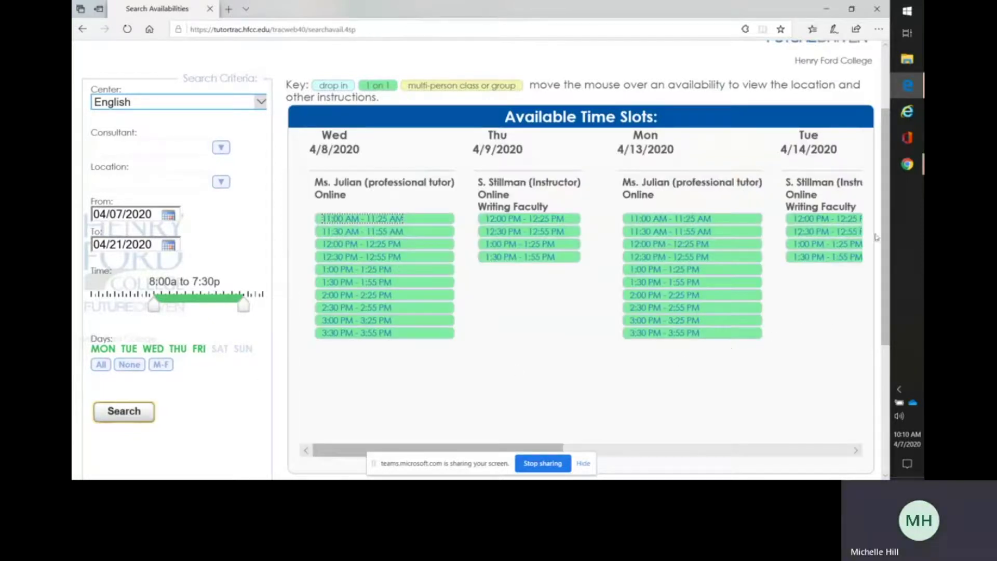
left_click_drag(887, 239, 888, 266)
left_click_drag(498, 401, 767, 422)
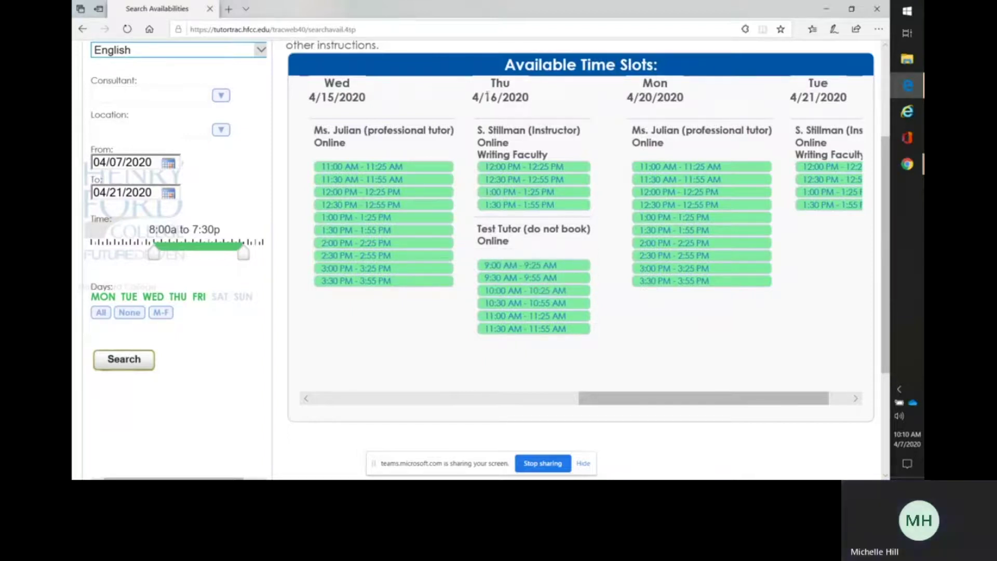
Pick the Thu 4/16/2020 10:00–10:25 AM slot and save the online English appointment.
left_click(531, 292)
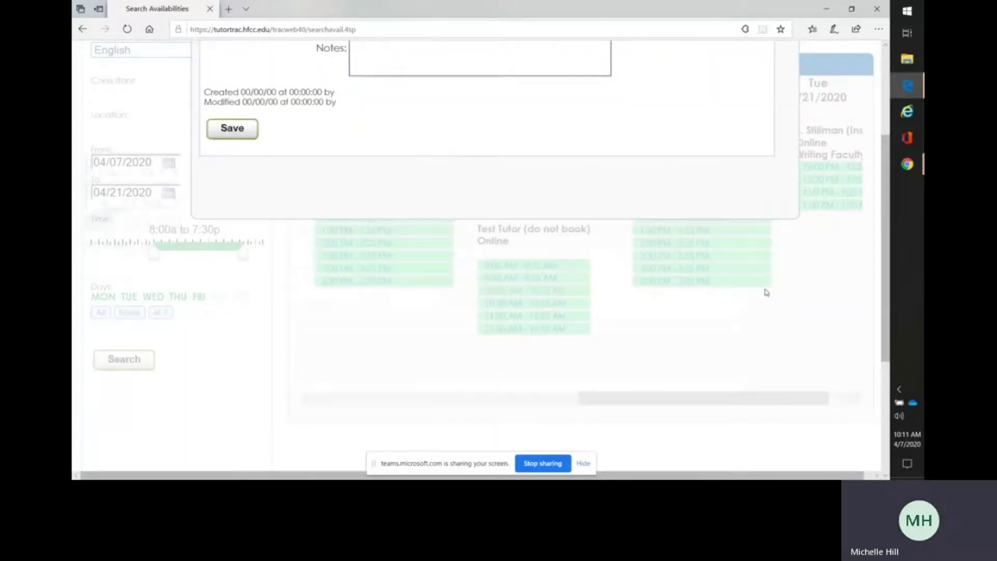
scroll(888, 253, "up", 3)
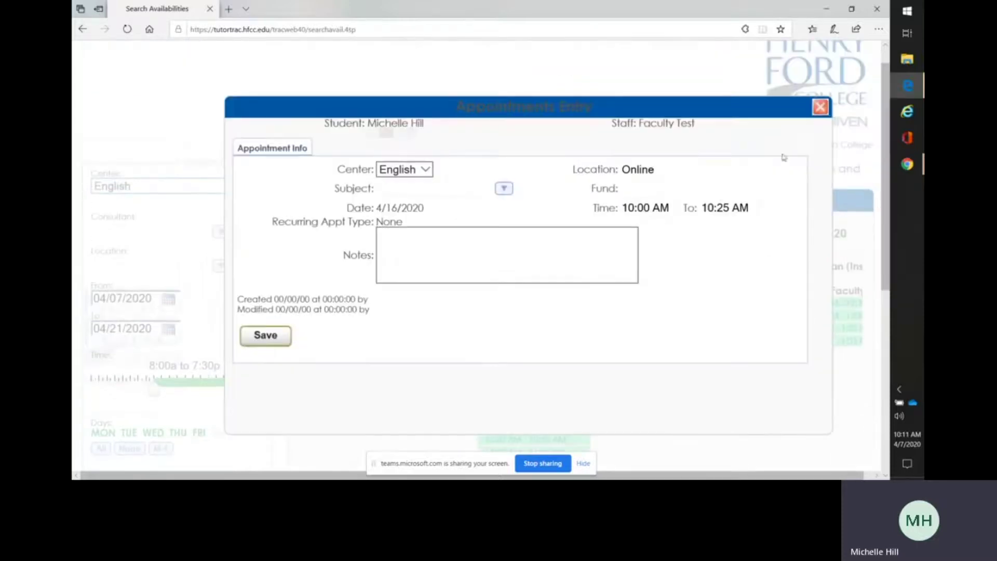
left_click(504, 190)
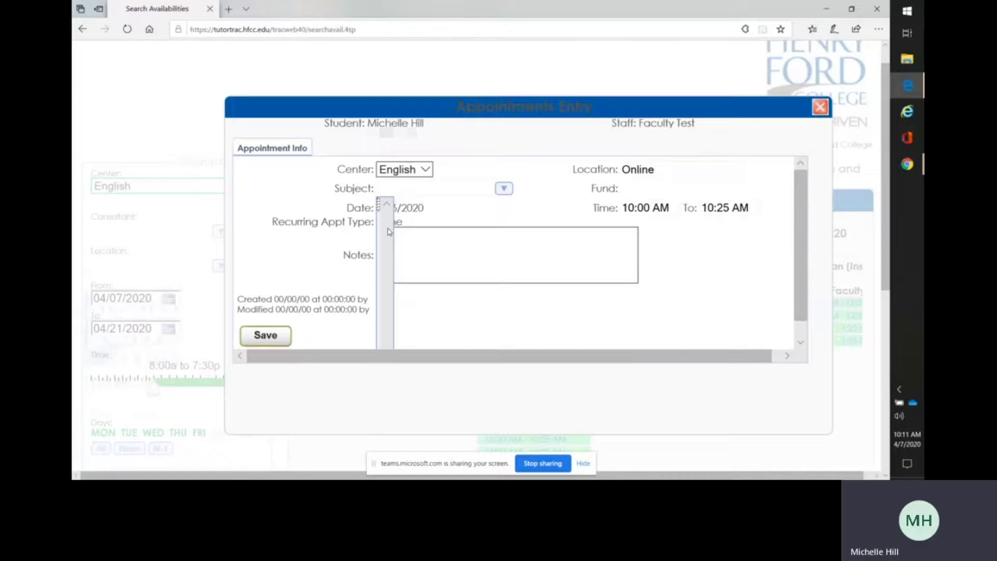
left_click(460, 325)
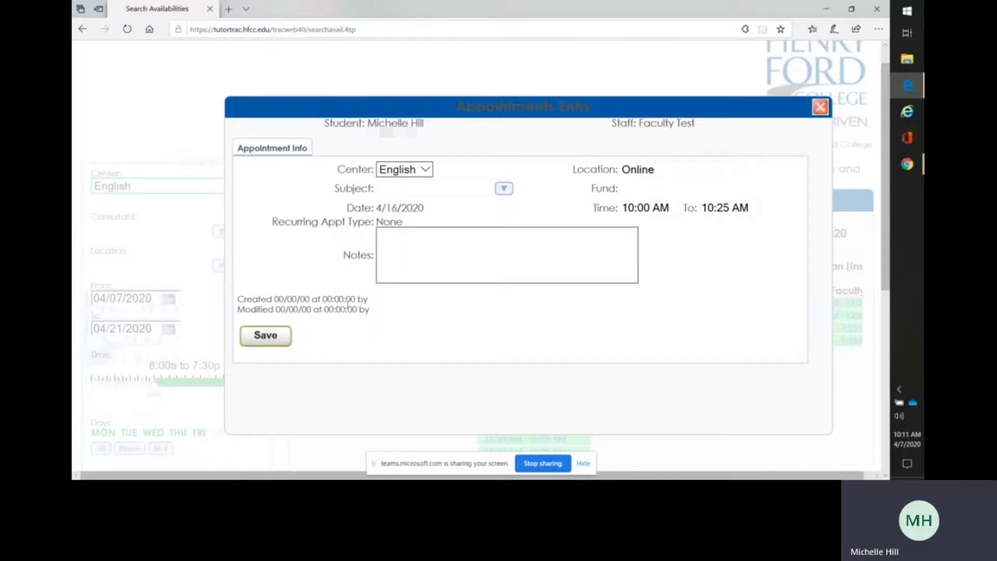
left_click(274, 340)
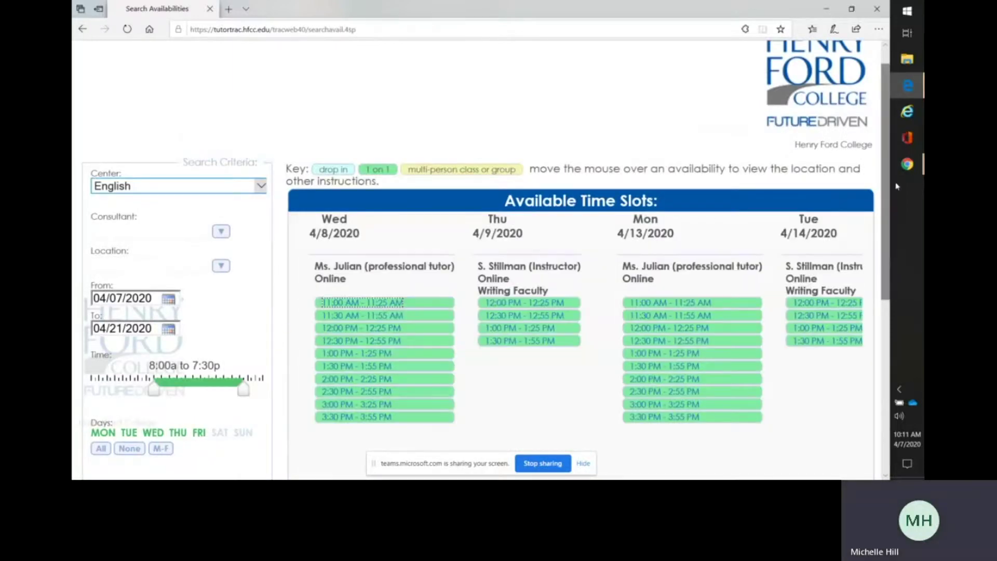
Scroll up and go back to the Main Menu showing the new 4/16/2020 10:00 AM appointment.
scroll(888, 188, "up", 1)
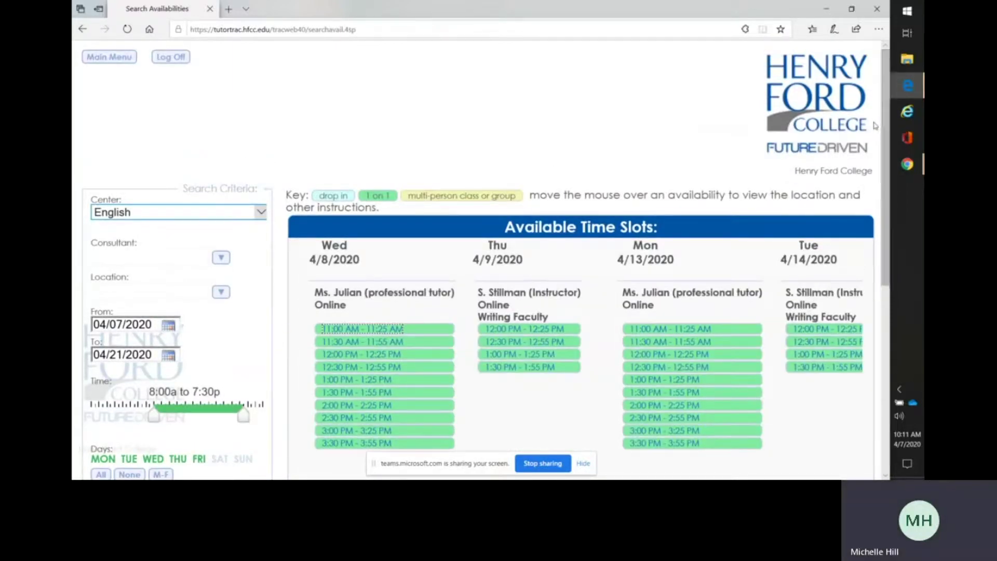
left_click(114, 60)
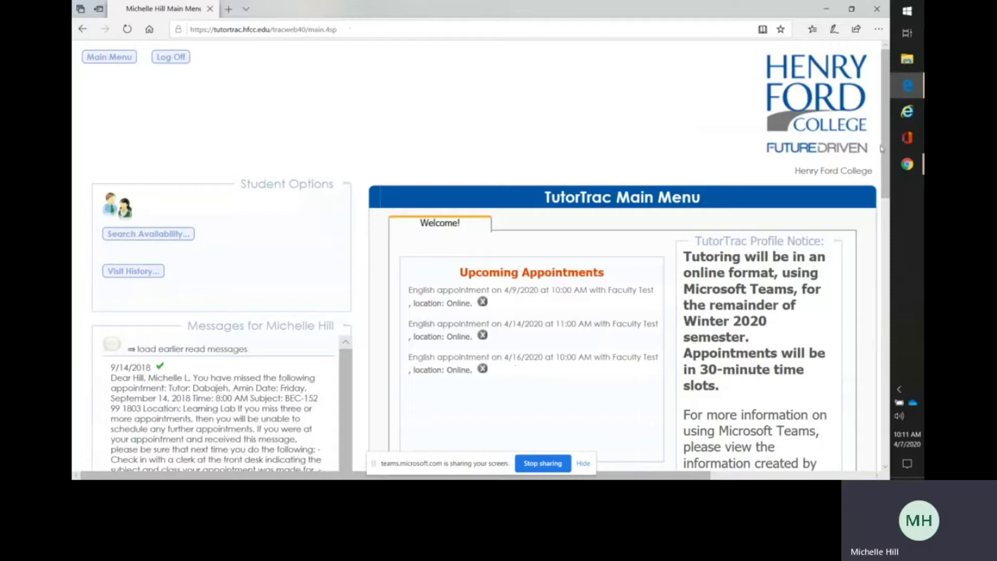
left_click_drag(885, 132, 888, 261)
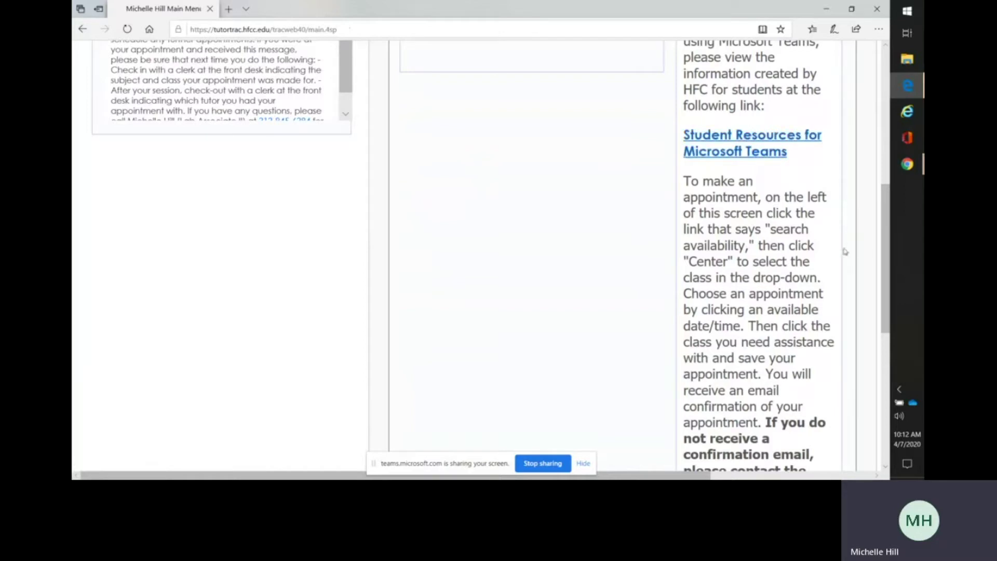
left_click_drag(887, 258, 887, 327)
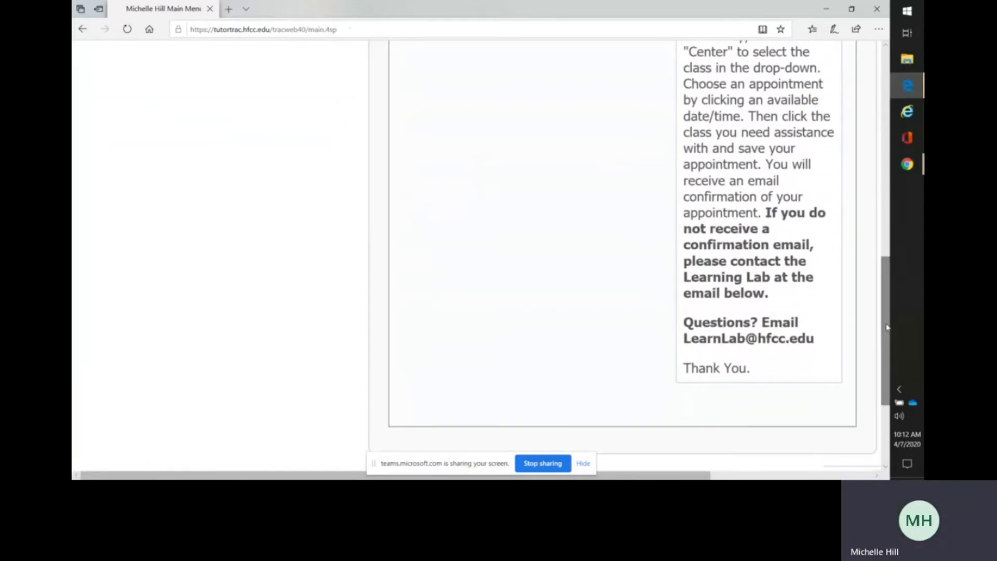